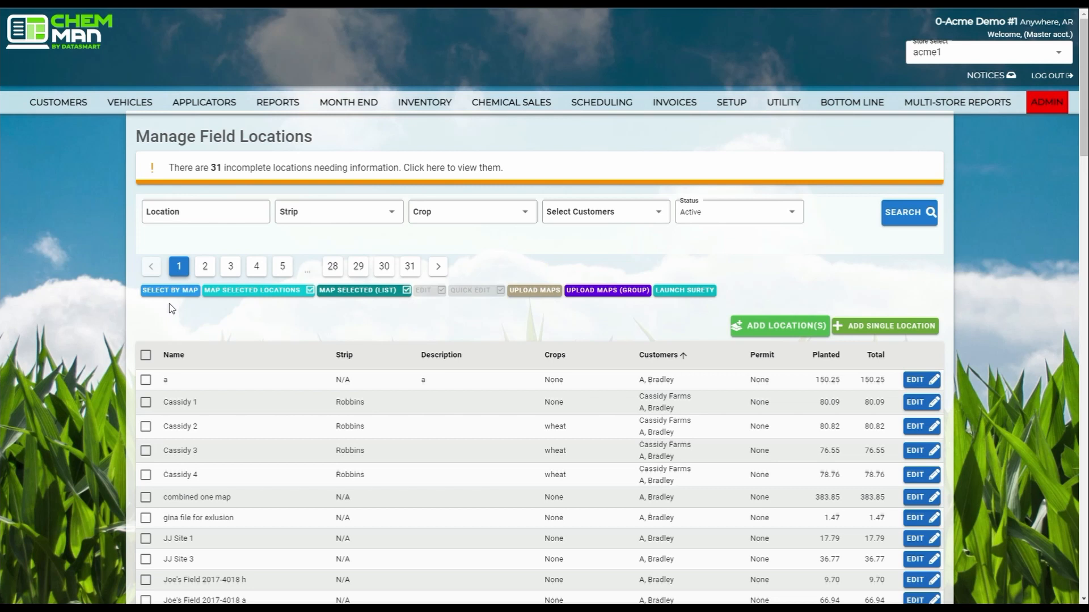
Search the field locations for "Joe's Field".
{"action": "left_click", "coordinate": [170, 218]}
{"action": "left_click", "coordinate": [180, 218]}
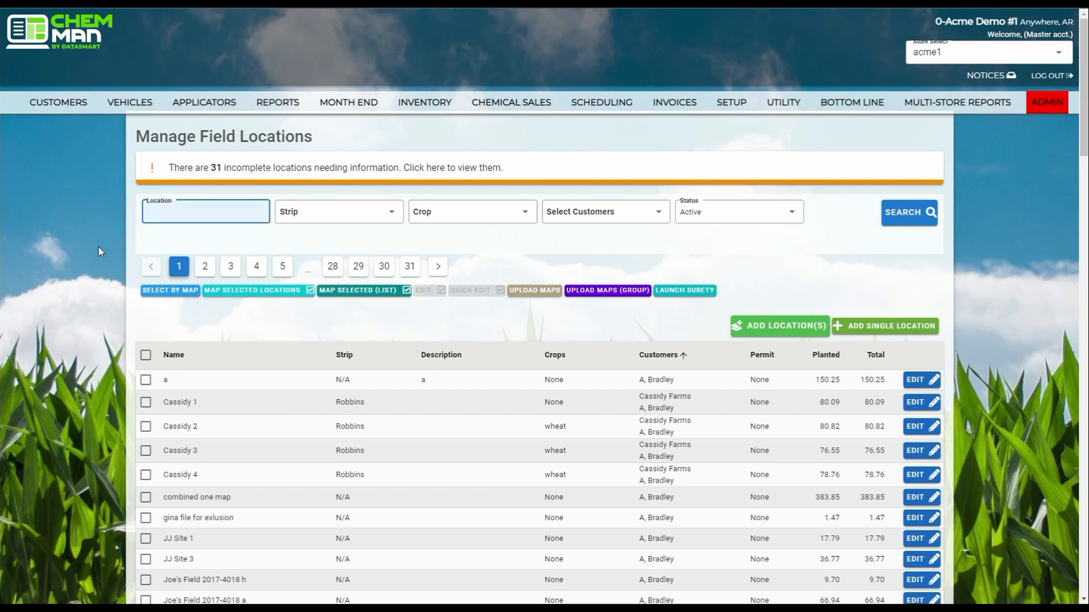
{"action": "type", "text": "Joe's Field"}
{"action": "key", "text": "Return"}
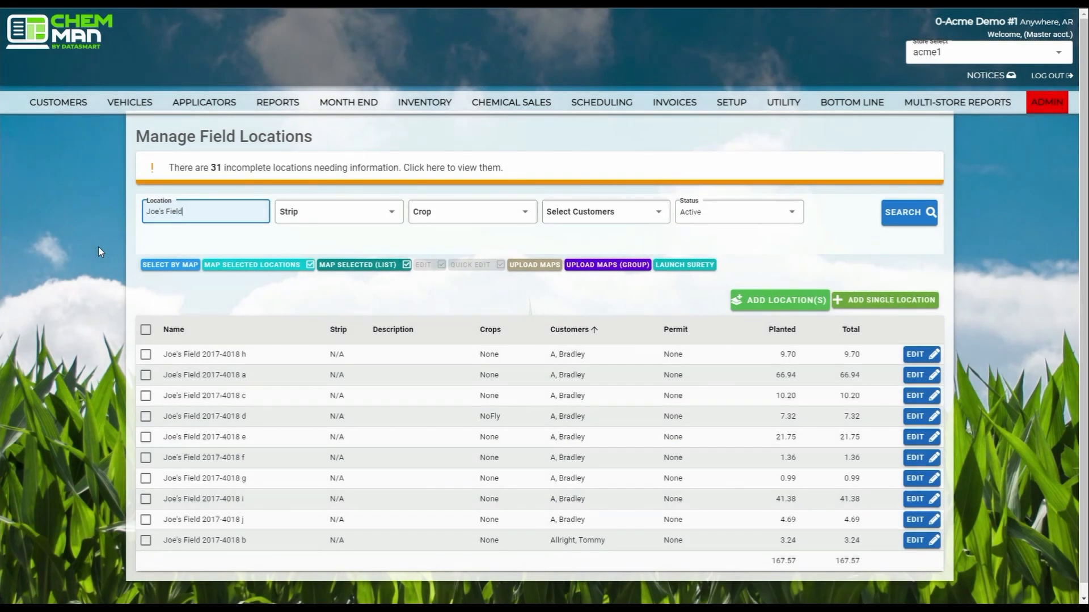
Show the found locations on the selection map, enlarging it to full map and returning to half map with list.
{"action": "left_click", "coordinate": [168, 267]}
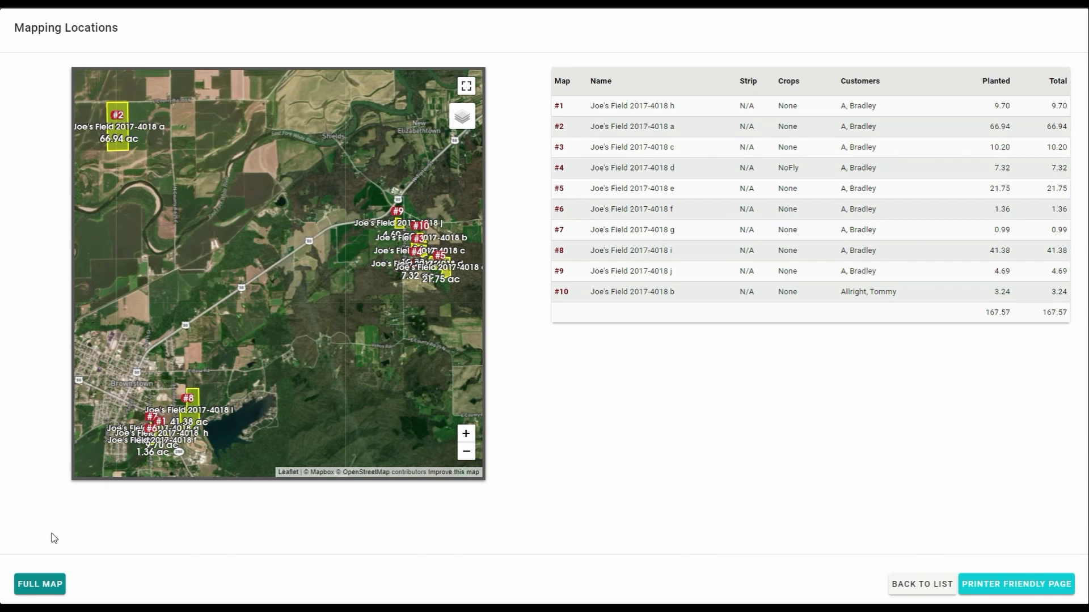
{"action": "left_click", "coordinate": [34, 586]}
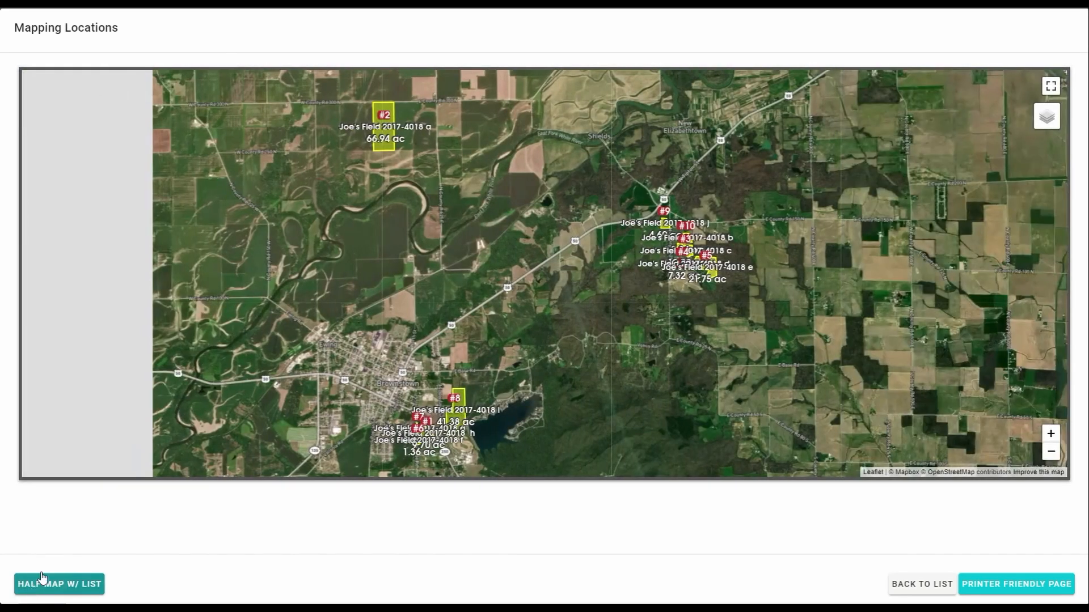
{"action": "left_click", "coordinate": [77, 590]}
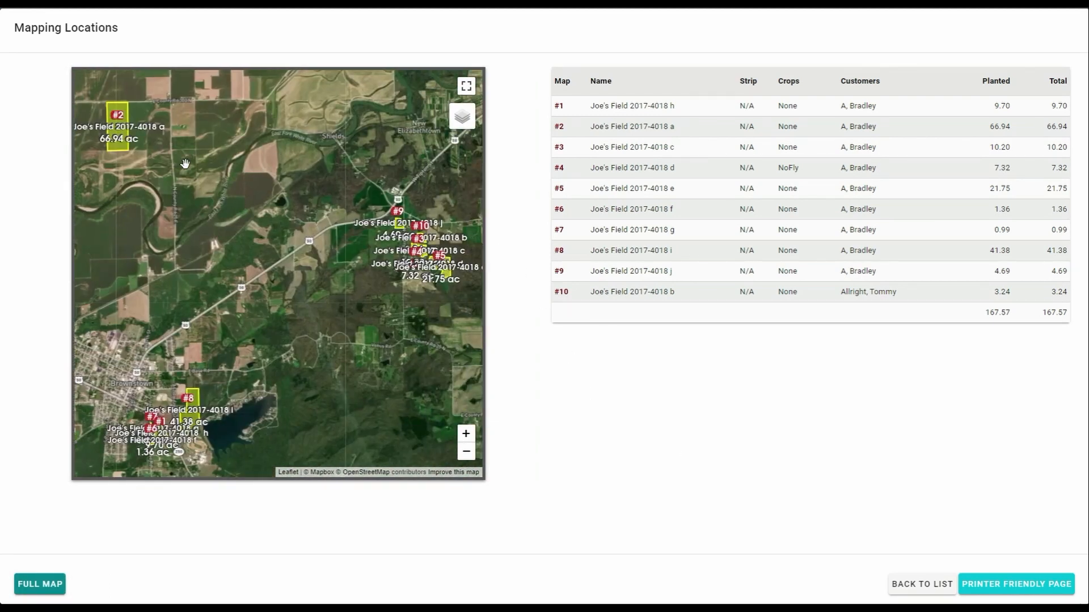
Select fields #2, #5 and #3 on the map, zooming into the eastern cluster, and return to the location list.
{"action": "left_click", "coordinate": [126, 114]}
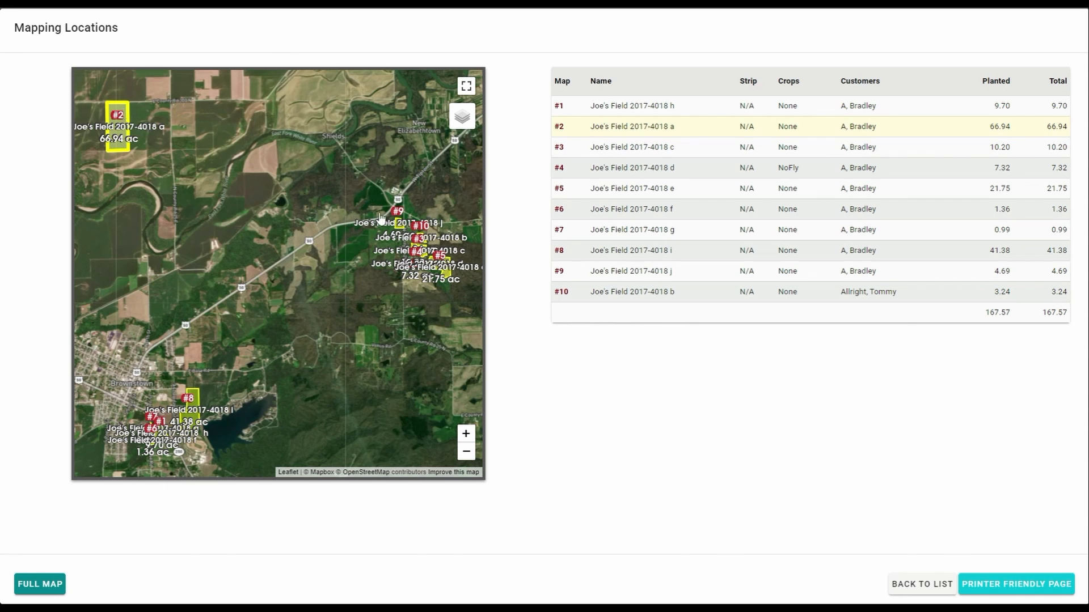
{"action": "left_click_drag", "start_coordinate": [384, 209], "coordinate": [460, 288]}
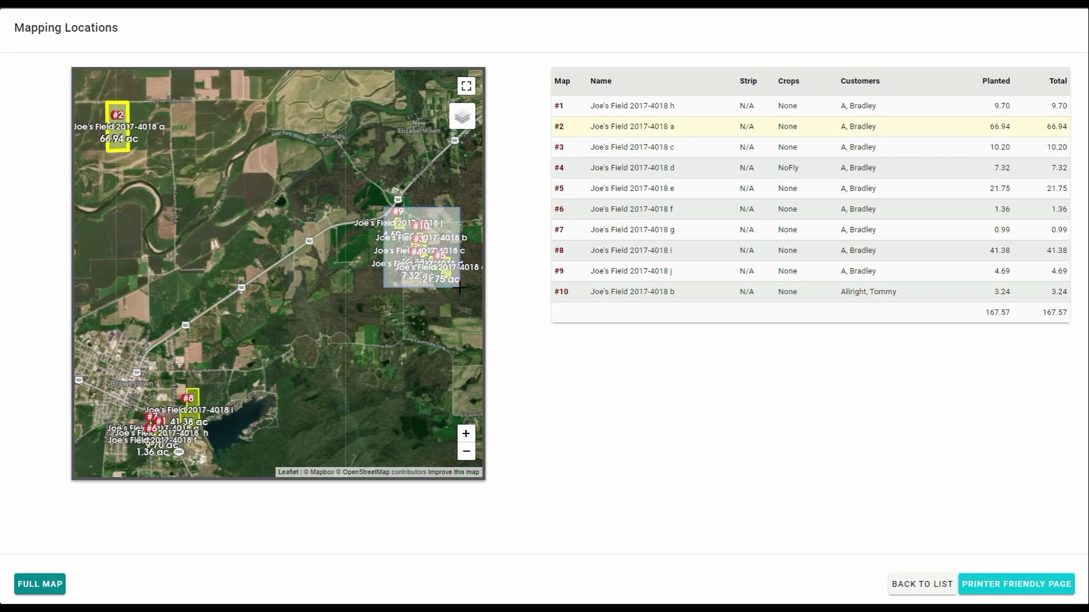
{"action": "left_click_drag", "start_coordinate": [460, 288], "coordinate": [460, 288]}
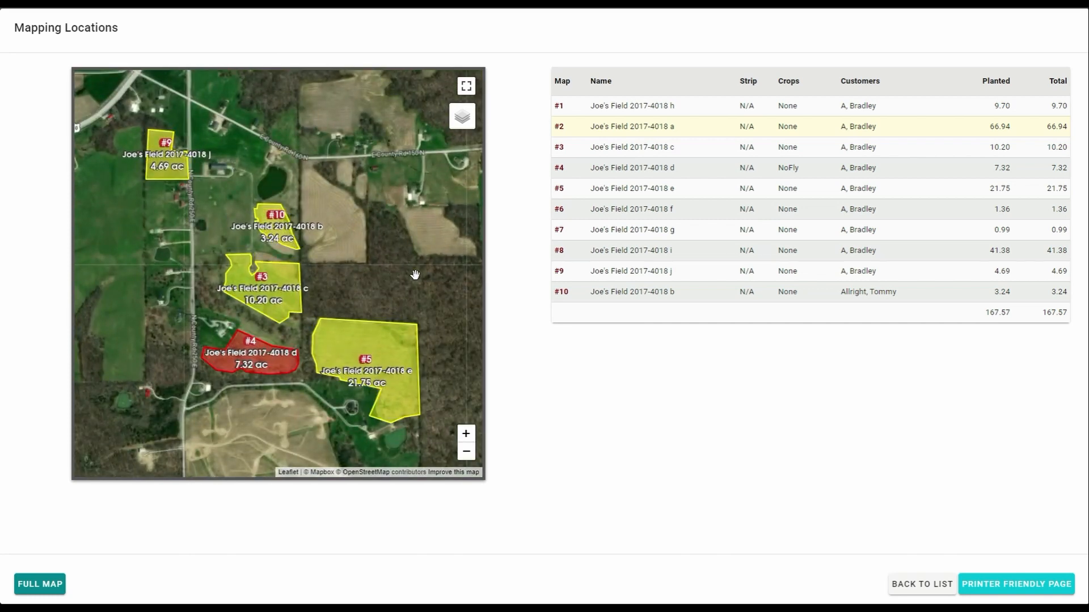
{"action": "left_click", "coordinate": [401, 346]}
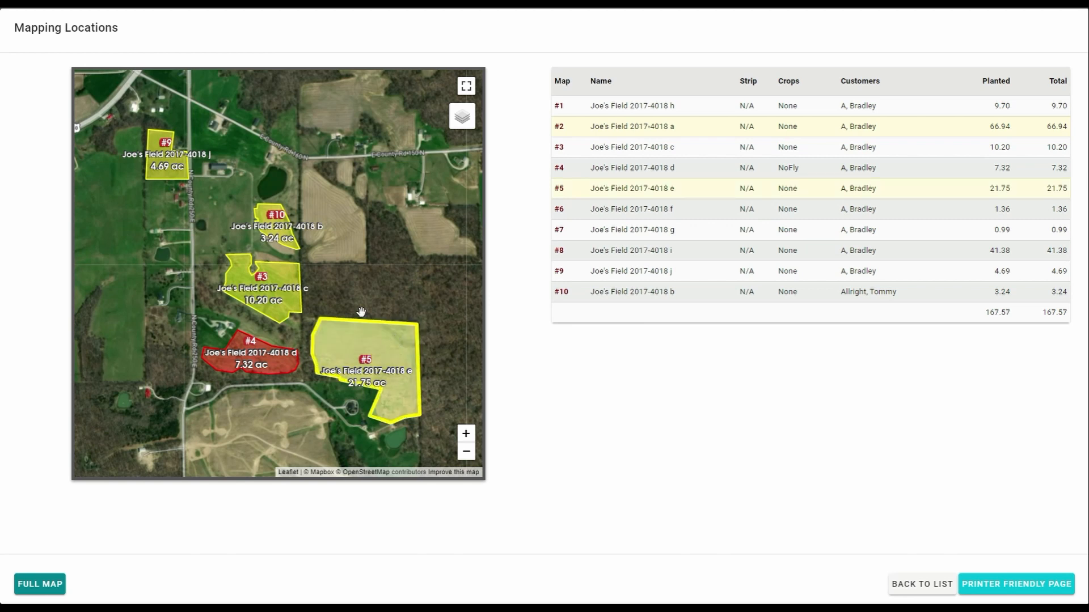
{"action": "left_click", "coordinate": [294, 277]}
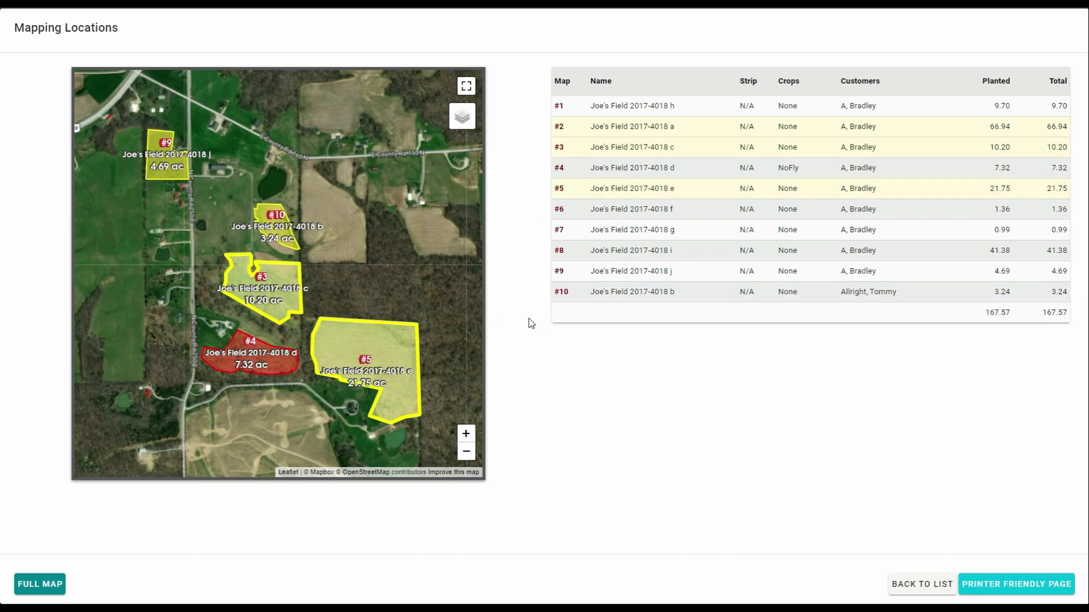
{"action": "left_click", "coordinate": [909, 588]}
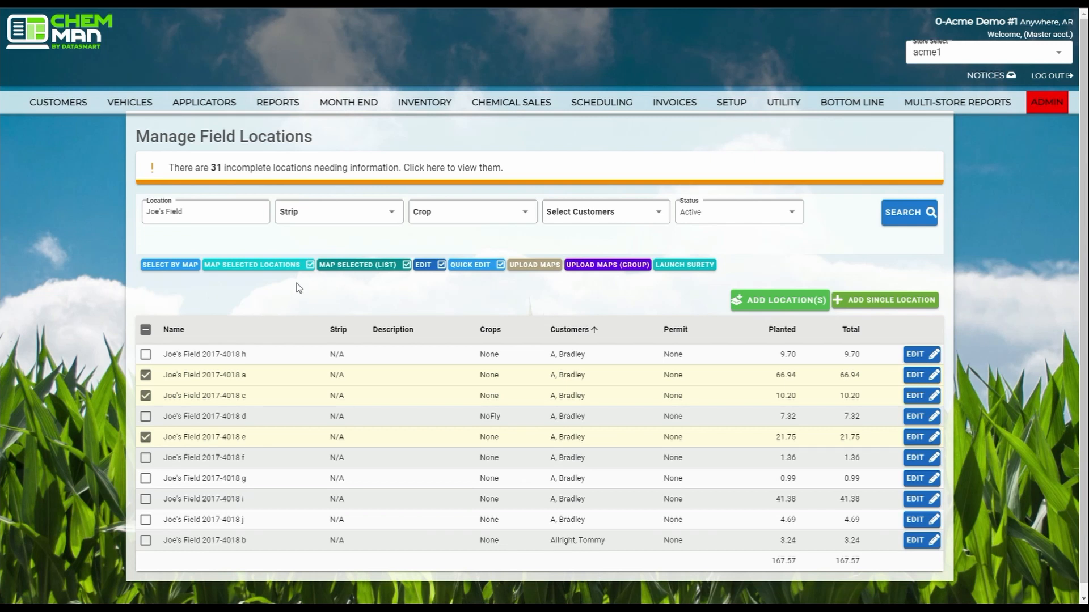
{"action": "left_click", "coordinate": [260, 268]}
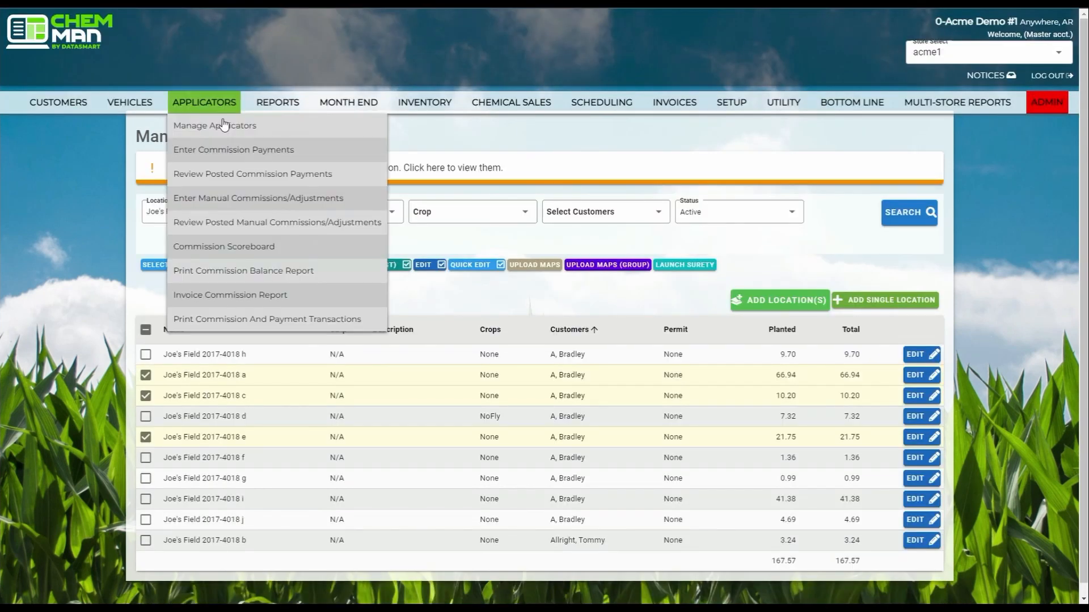
{"action": "left_click", "coordinate": [357, 265]}
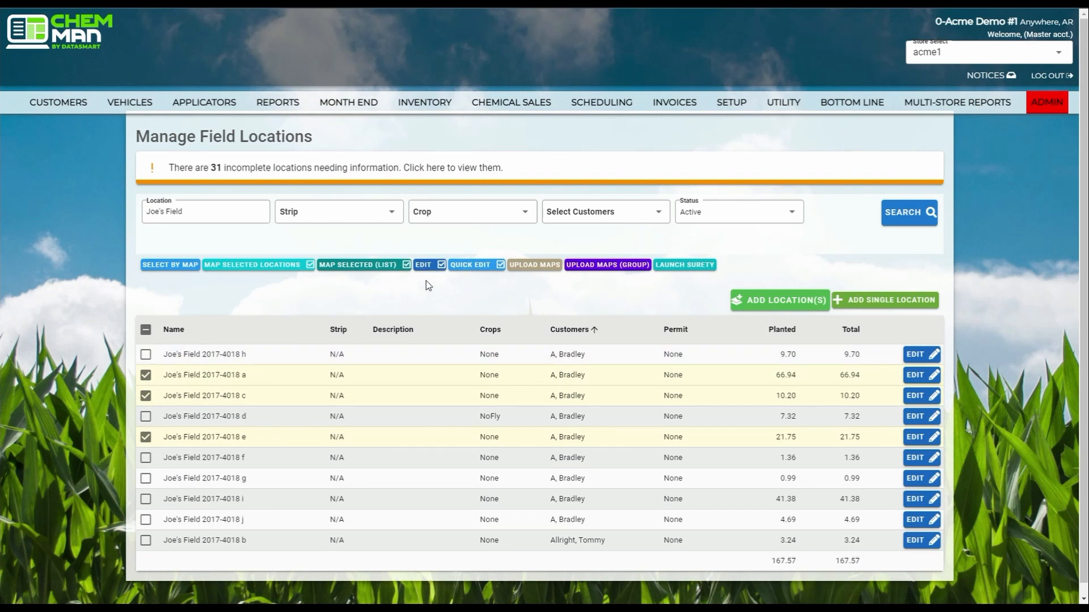
Quick edit the three selected locations and enable editing of names, crops, airport strips, customers, permittee and status.
{"action": "left_click", "coordinate": [475, 265]}
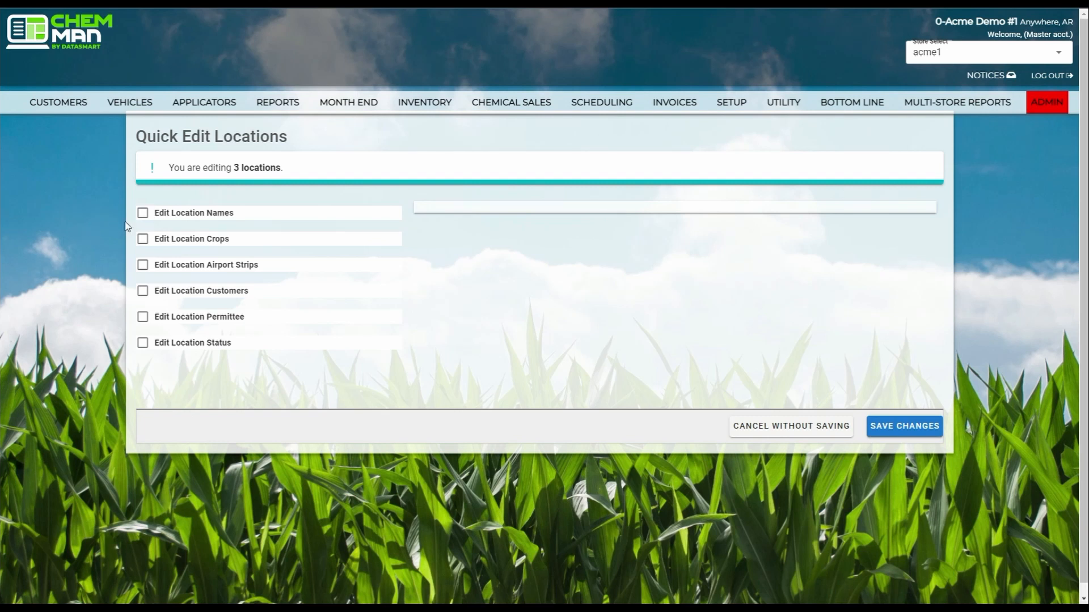
{"action": "left_click_drag", "start_coordinate": [234, 169], "coordinate": [279, 172]}
{"action": "left_click", "coordinate": [287, 196]}
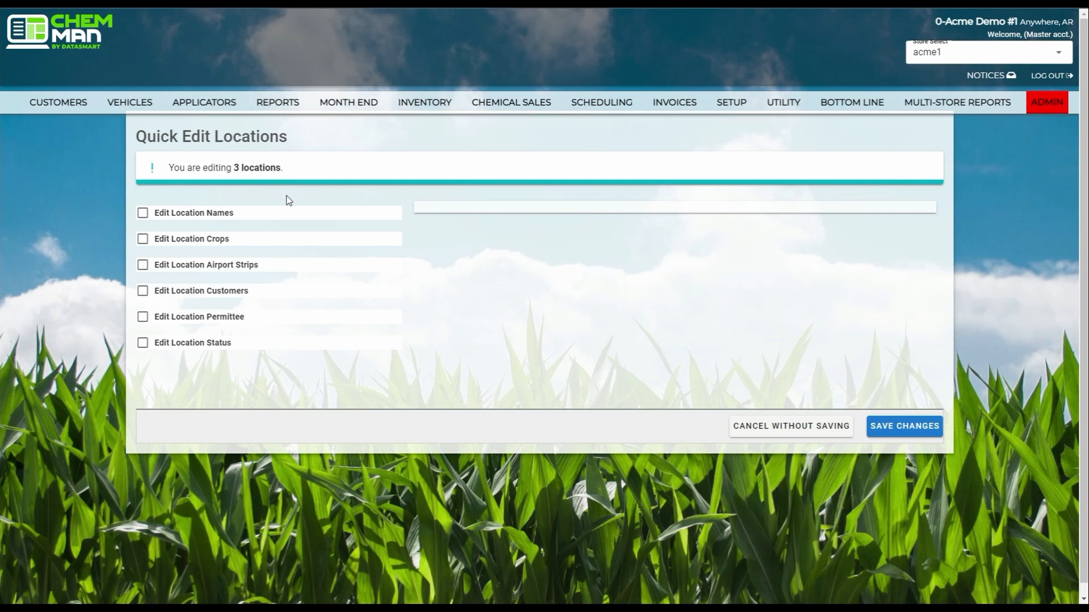
{"action": "left_click", "coordinate": [143, 214]}
{"action": "left_click", "coordinate": [143, 239]}
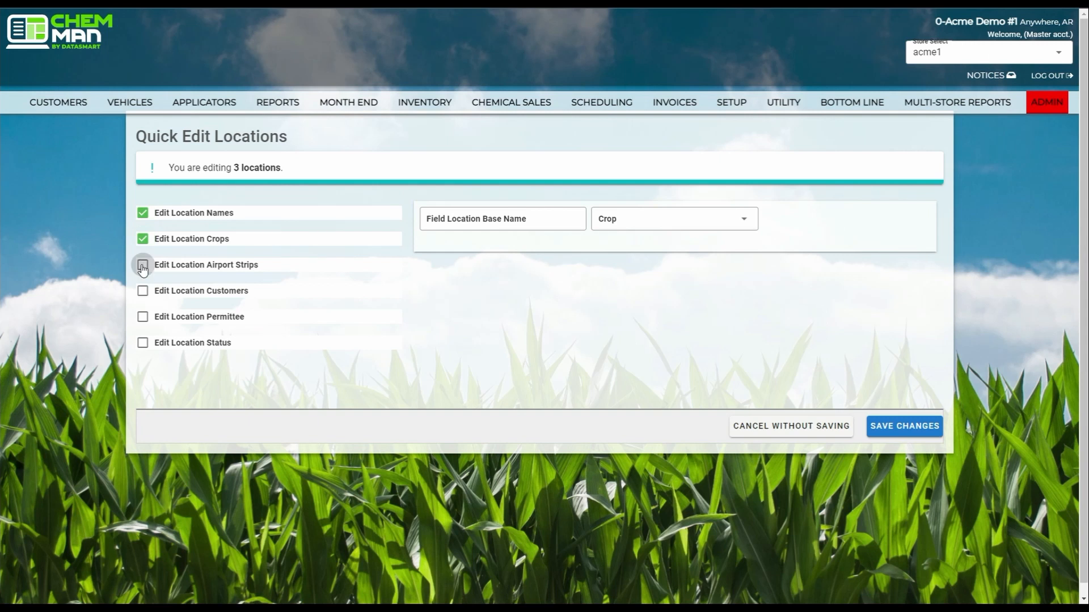
{"action": "left_click", "coordinate": [142, 265]}
{"action": "left_click", "coordinate": [142, 291]}
{"action": "left_click", "coordinate": [142, 317]}
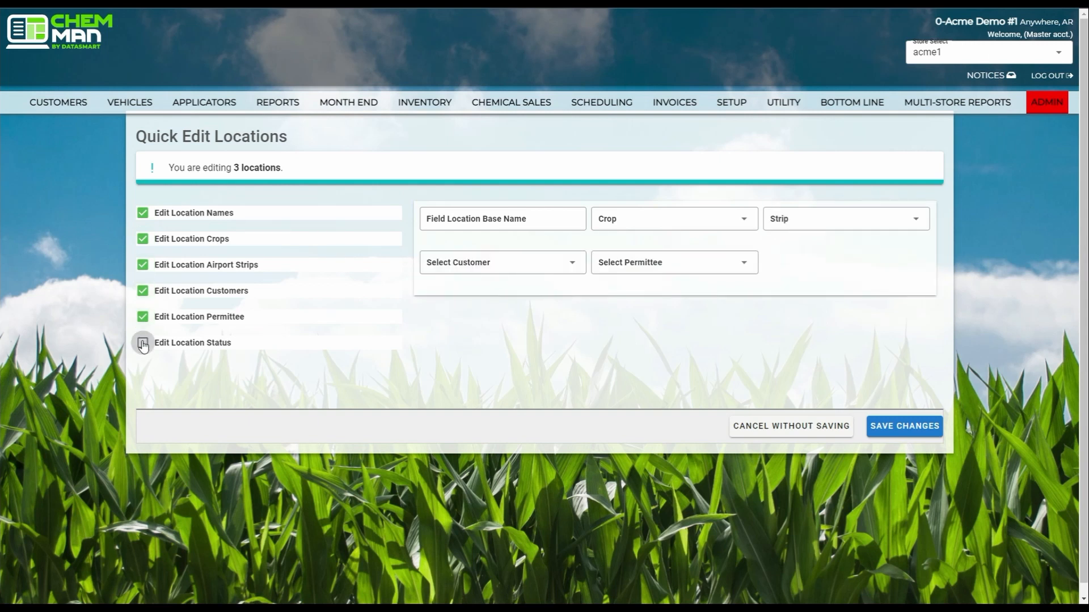
{"action": "left_click", "coordinate": [143, 344]}
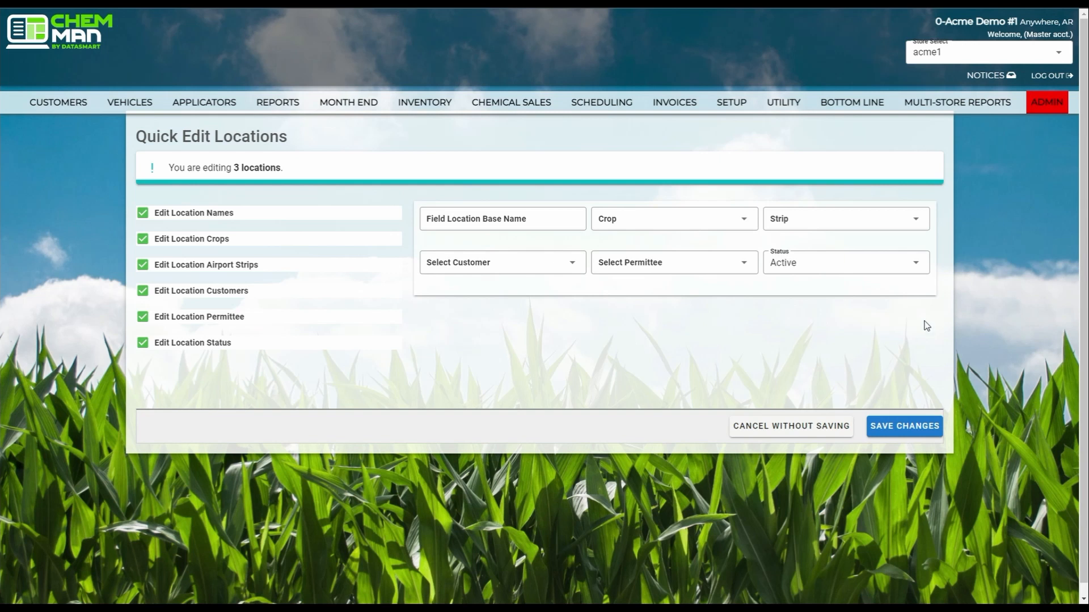
Set the quick-edit status to Inactive and discard the changes without saving.
{"action": "left_click", "coordinate": [917, 265]}
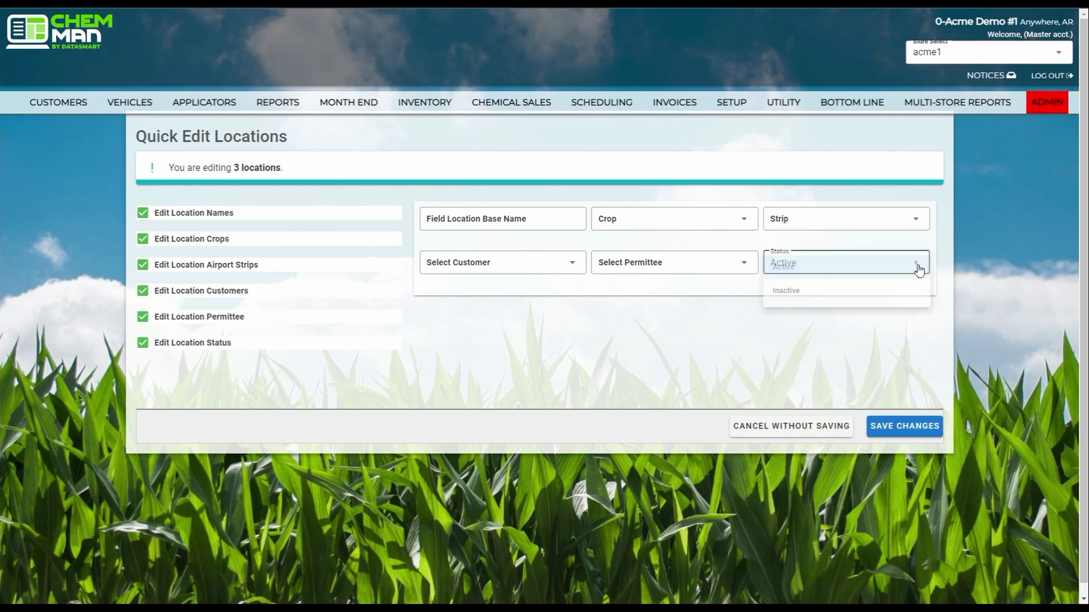
{"action": "left_click", "coordinate": [794, 296]}
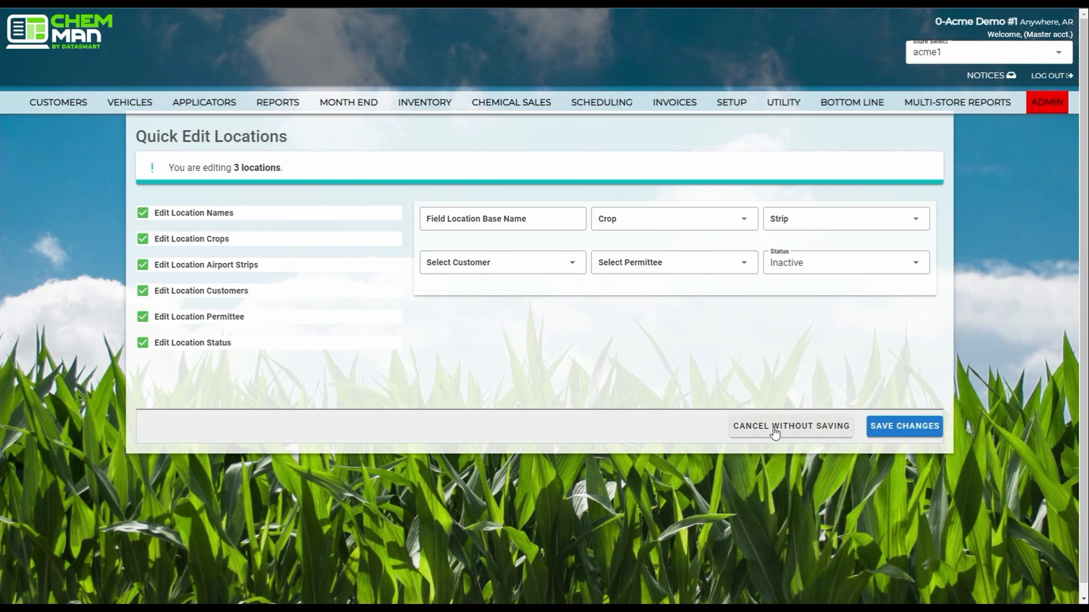
{"action": "left_click", "coordinate": [774, 431]}
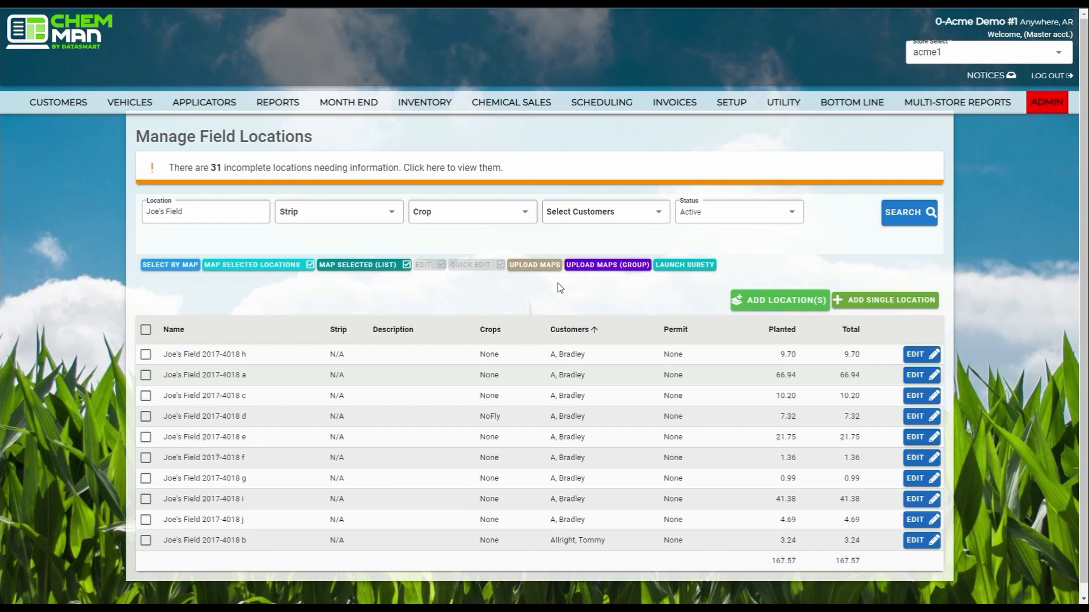
Open location Joe's Field 2017-4018 h for editing and review its map and detail fields.
{"action": "left_click", "coordinate": [922, 354]}
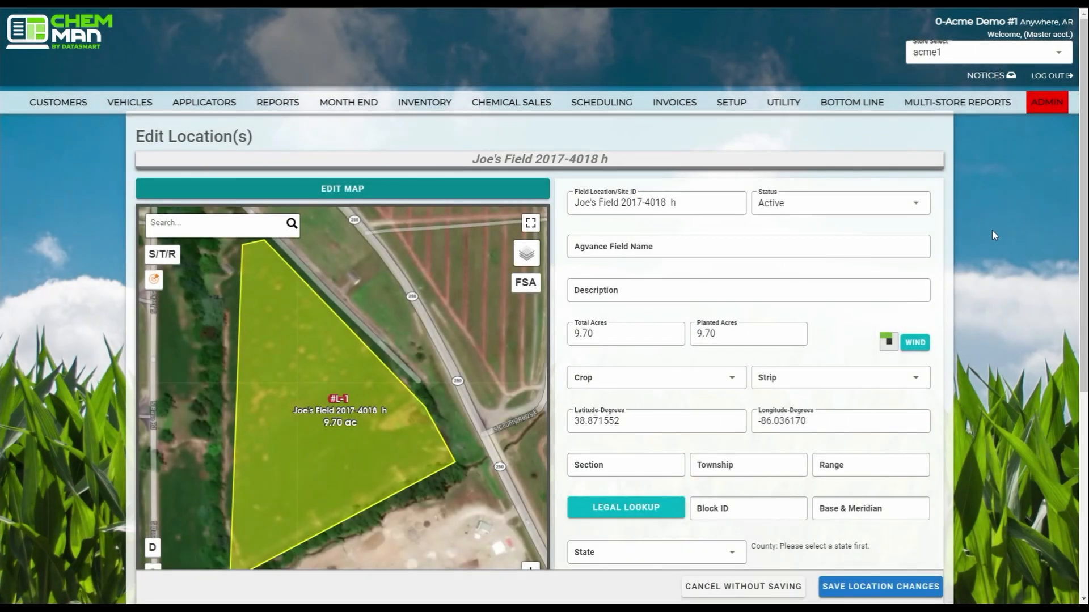
{"action": "scroll", "coordinate": [994, 235], "scroll_direction": "down", "scroll_amount": 2}
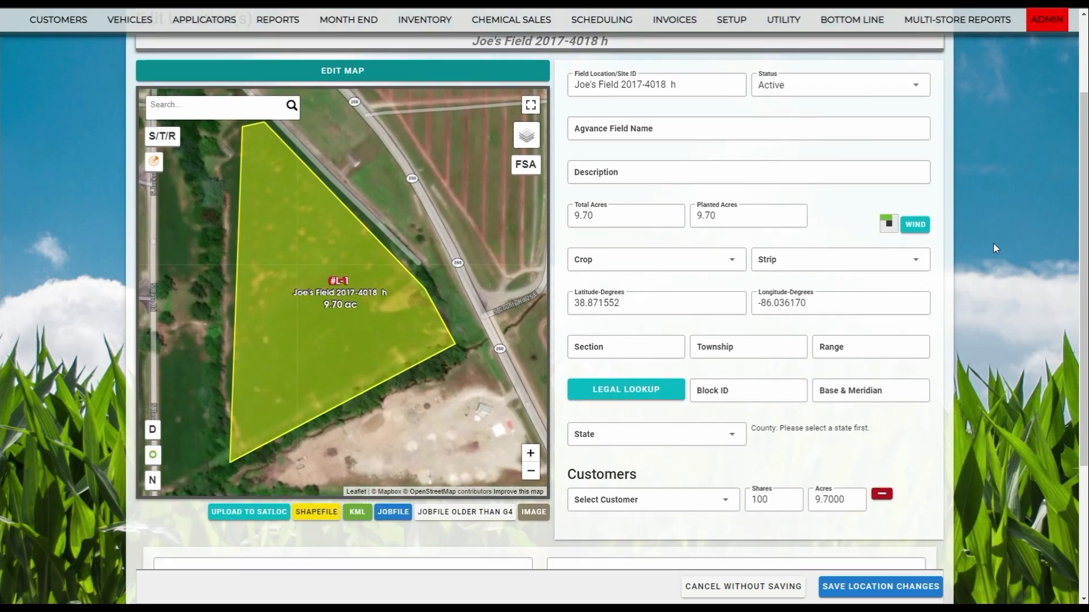
{"action": "scroll", "coordinate": [992, 243], "scroll_direction": "up", "scroll_amount": 1}
{"action": "scroll", "coordinate": [992, 243], "scroll_direction": "down", "scroll_amount": 1}
{"action": "scroll", "coordinate": [993, 244], "scroll_direction": "up", "scroll_amount": 1}
{"action": "scroll", "coordinate": [993, 244], "scroll_direction": "down", "scroll_amount": 1}
{"action": "scroll", "coordinate": [993, 243], "scroll_direction": "down", "scroll_amount": 1}
{"action": "scroll", "coordinate": [993, 242], "scroll_direction": "up", "scroll_amount": 1}
{"action": "scroll", "coordinate": [959, 242], "scroll_direction": "up", "scroll_amount": 1}
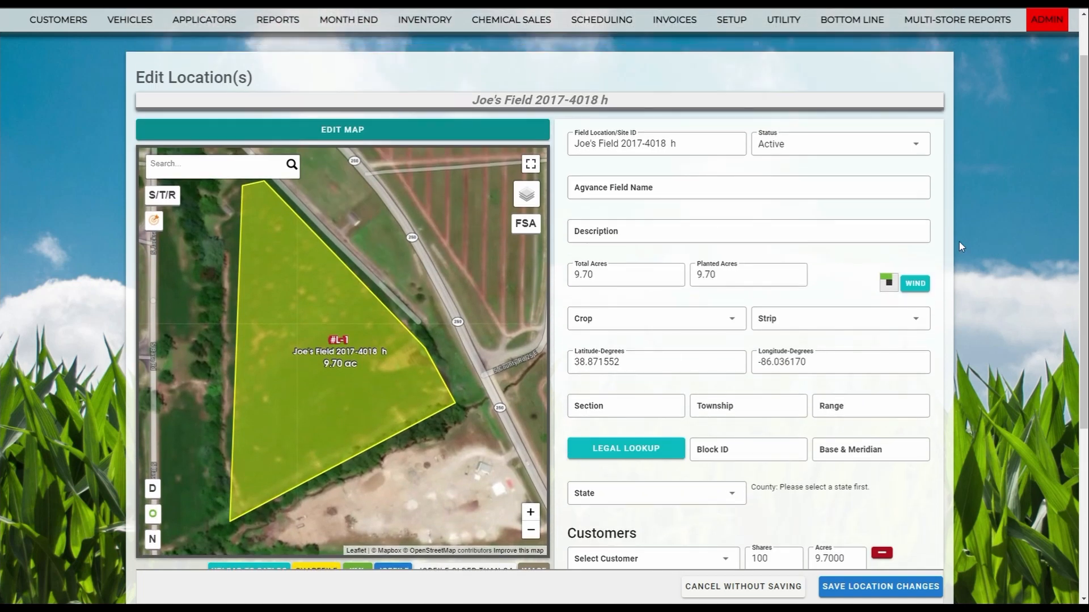
{"action": "left_click_drag", "start_coordinate": [472, 101], "coordinate": [609, 100]}
{"action": "left_click", "coordinate": [459, 80]}
Edit the field's map boundary by moving its lower-right corner slightly inward and cutting a small triangular hole near the middle.
{"action": "left_click", "coordinate": [373, 132]}
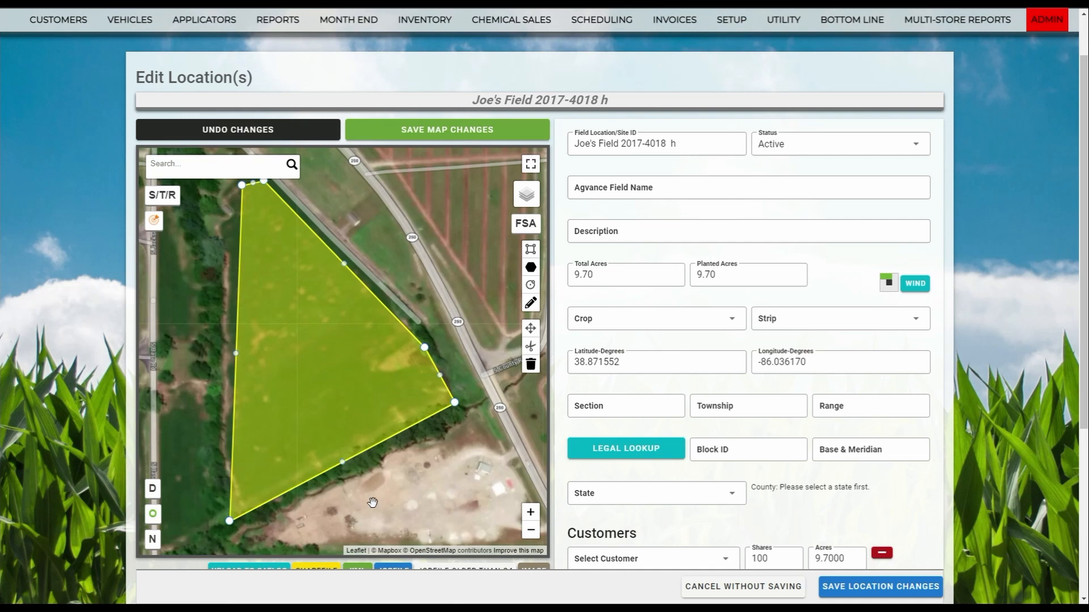
{"action": "left_click_drag", "start_coordinate": [459, 401], "coordinate": [455, 402]}
{"action": "left_click", "coordinate": [531, 347]}
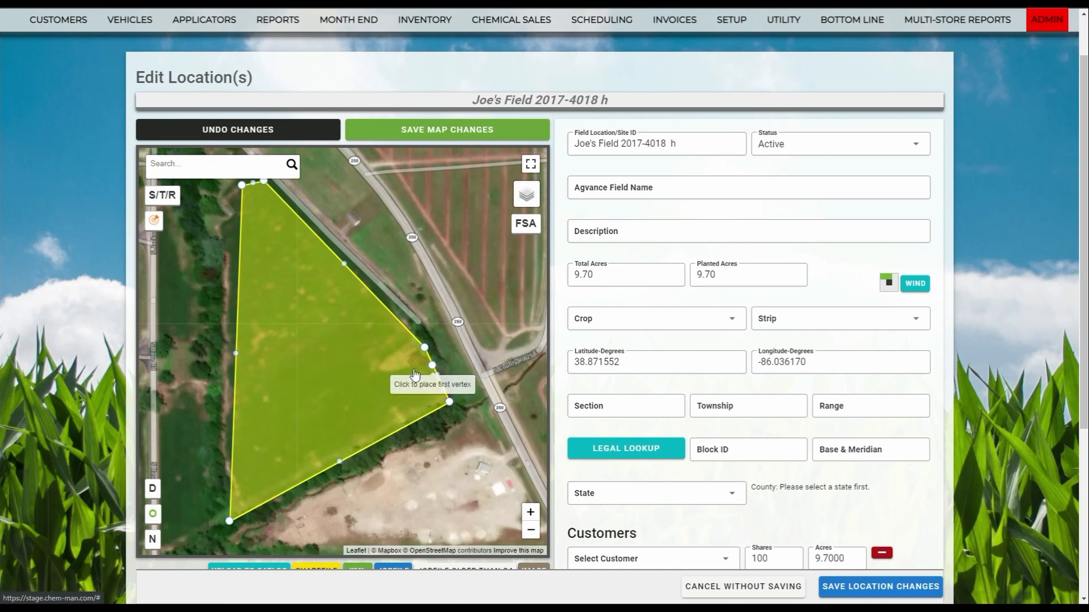
{"action": "left_click", "coordinate": [305, 347]}
{"action": "left_click", "coordinate": [310, 409]}
{"action": "left_click", "coordinate": [348, 364]}
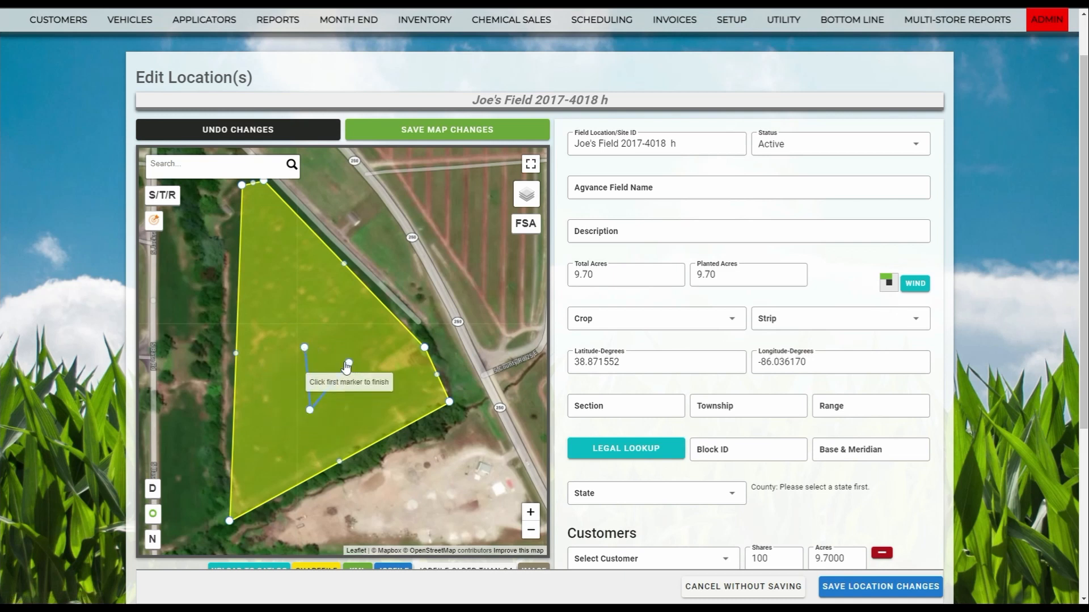
{"action": "left_click", "coordinate": [305, 347]}
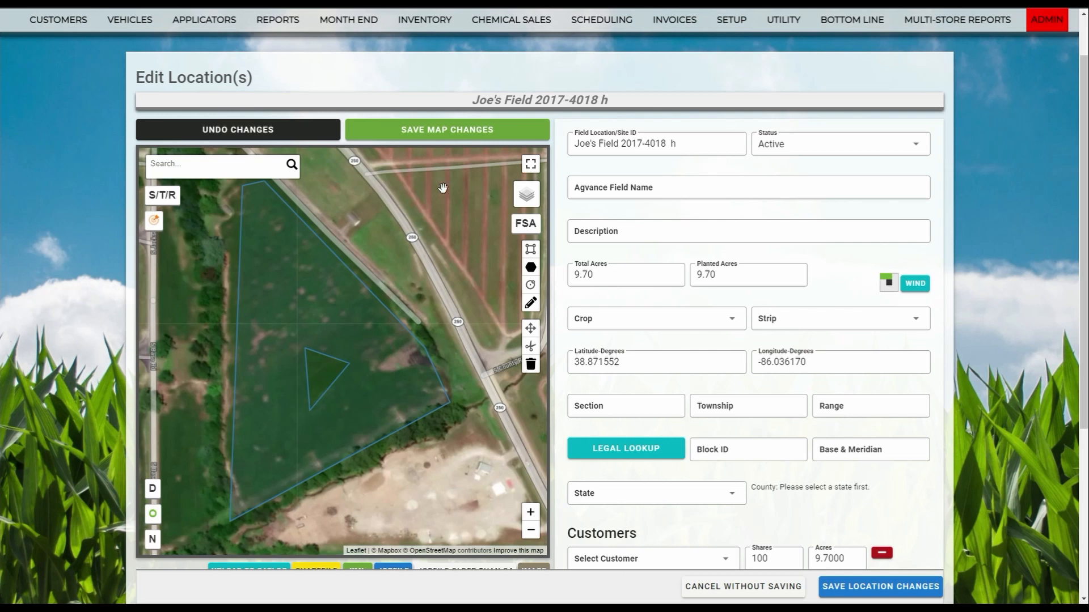
Undo the map changes and leave the location without saving.
{"action": "left_click", "coordinate": [316, 132]}
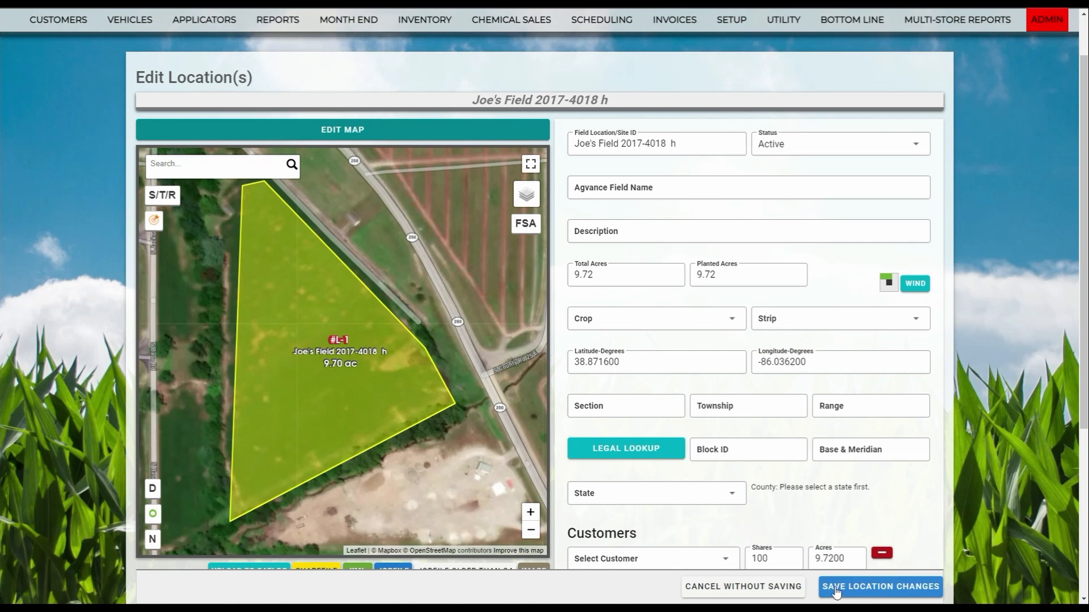
{"action": "left_click", "coordinate": [700, 591]}
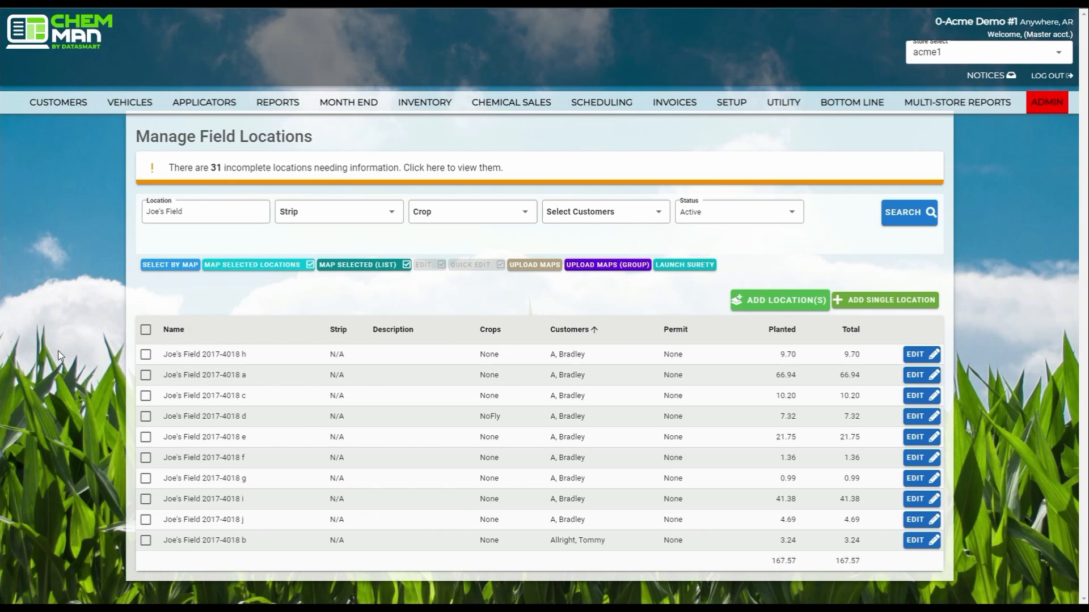
Open locations Joe's Field 2017-4018 h and a together for editing, review both forms, and leave without saving.
{"action": "left_click", "coordinate": [146, 354]}
{"action": "left_click", "coordinate": [146, 374]}
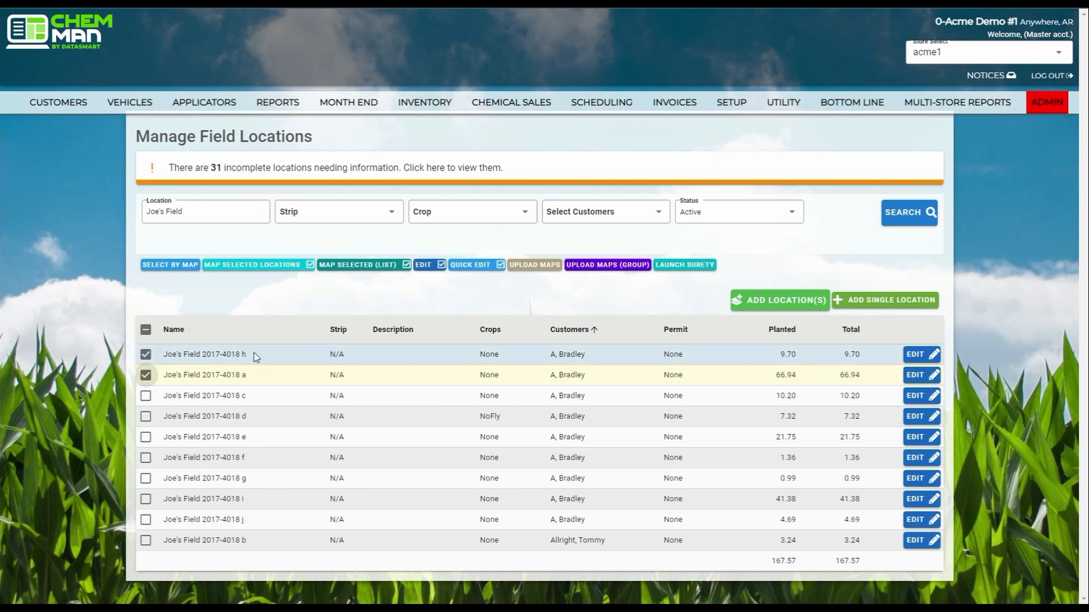
{"action": "left_click", "coordinate": [423, 266]}
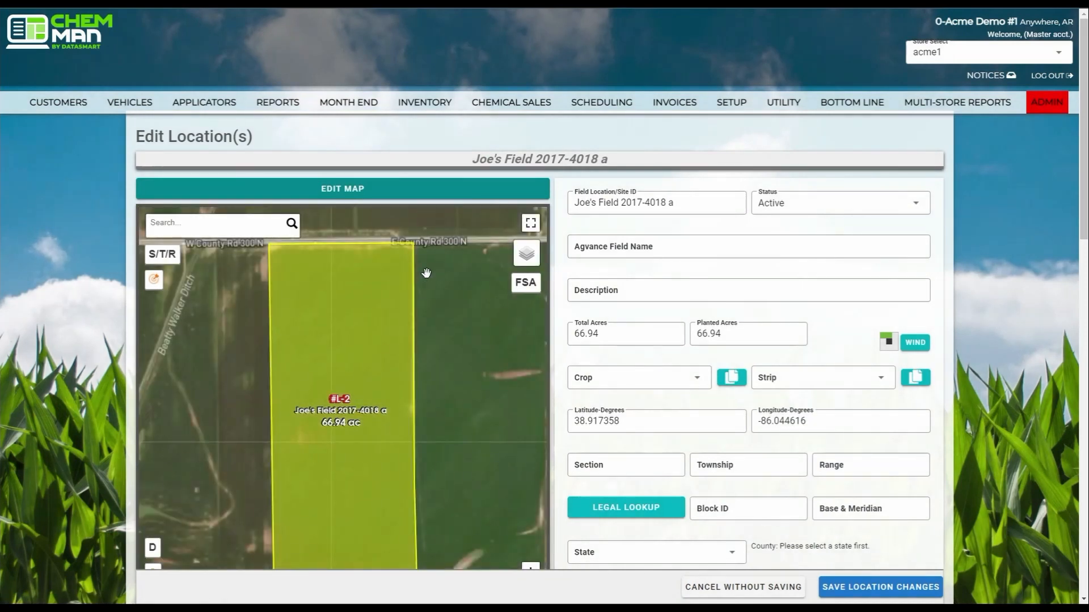
{"action": "scroll", "coordinate": [643, 371], "scroll_direction": "down", "scroll_amount": 2}
{"action": "scroll", "coordinate": [644, 372], "scroll_direction": "down", "scroll_amount": 15}
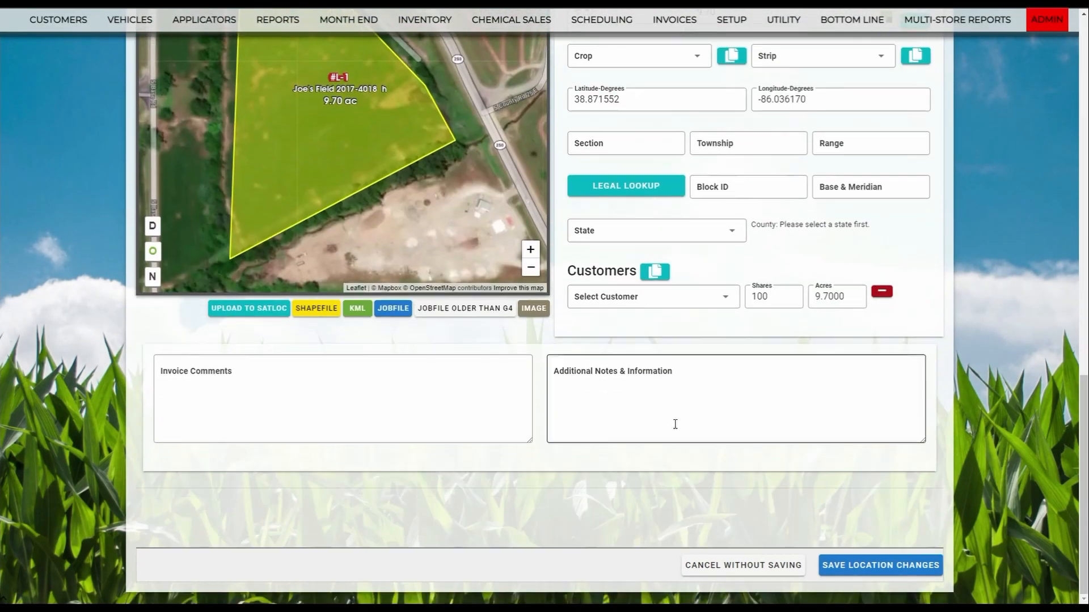
{"action": "left_click", "coordinate": [725, 574]}
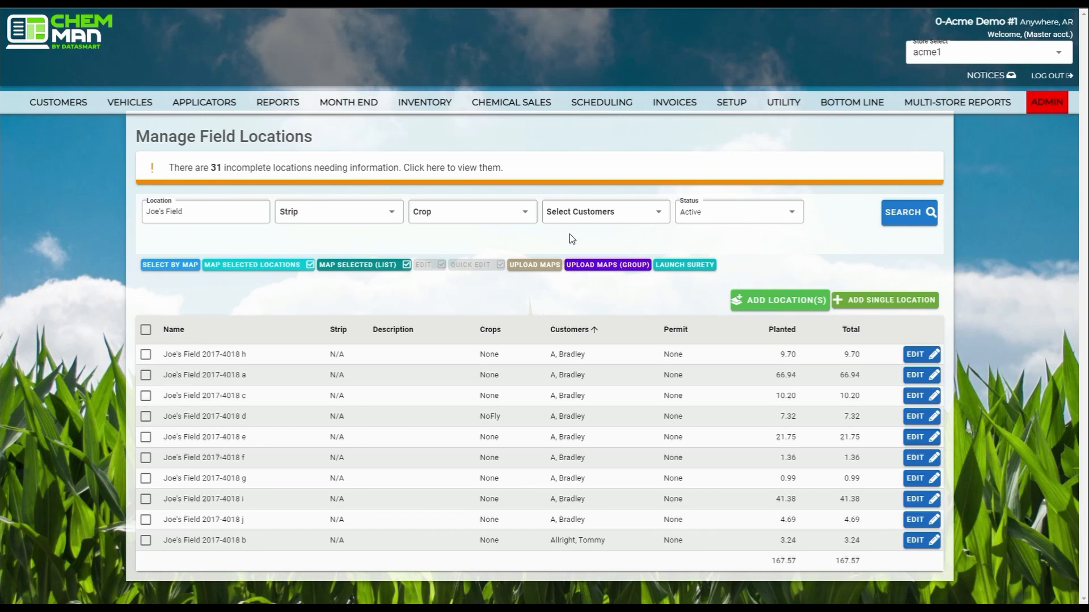
Add both Wilson Farms customers to the customer filter and search the locations with the Joe's Field name filter.
{"action": "left_click", "coordinate": [570, 208]}
{"action": "type", "text": "wilson"}
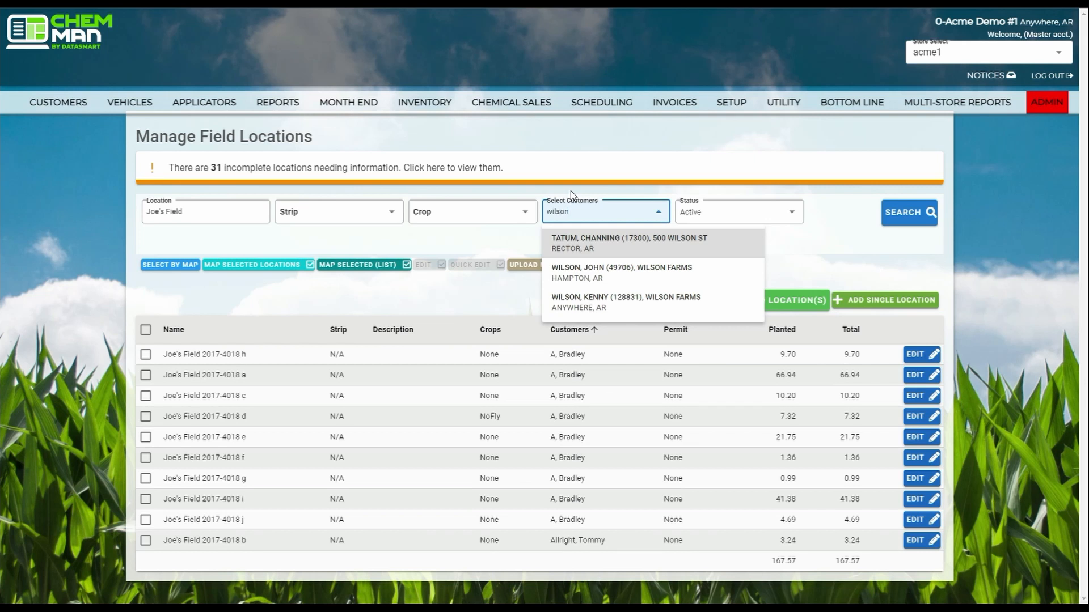
{"action": "left_click", "coordinate": [593, 273]}
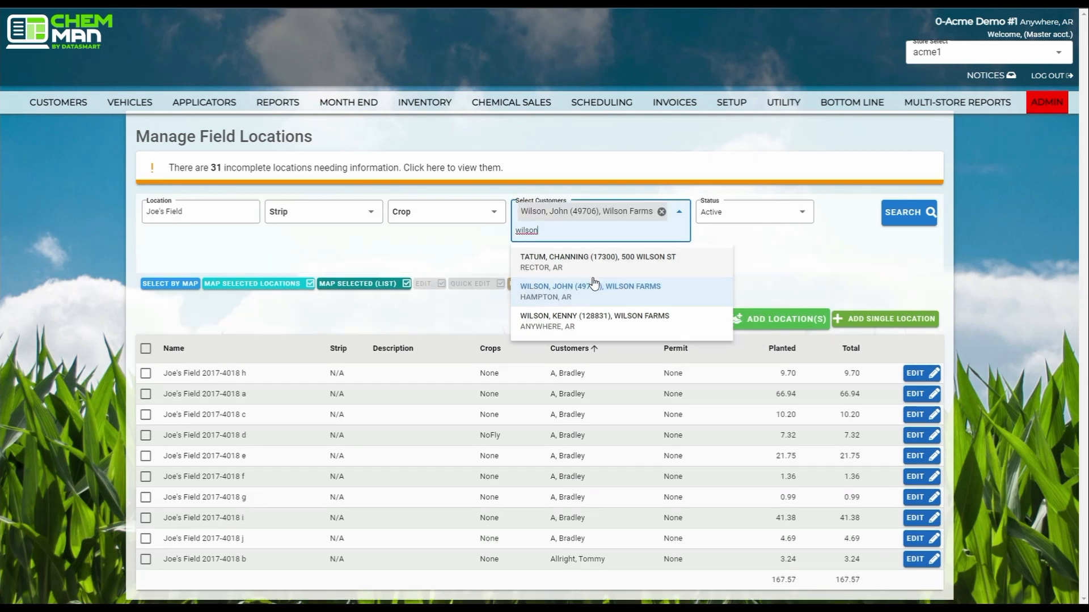
{"action": "left_click", "coordinate": [564, 331]}
{"action": "left_click", "coordinate": [761, 267]}
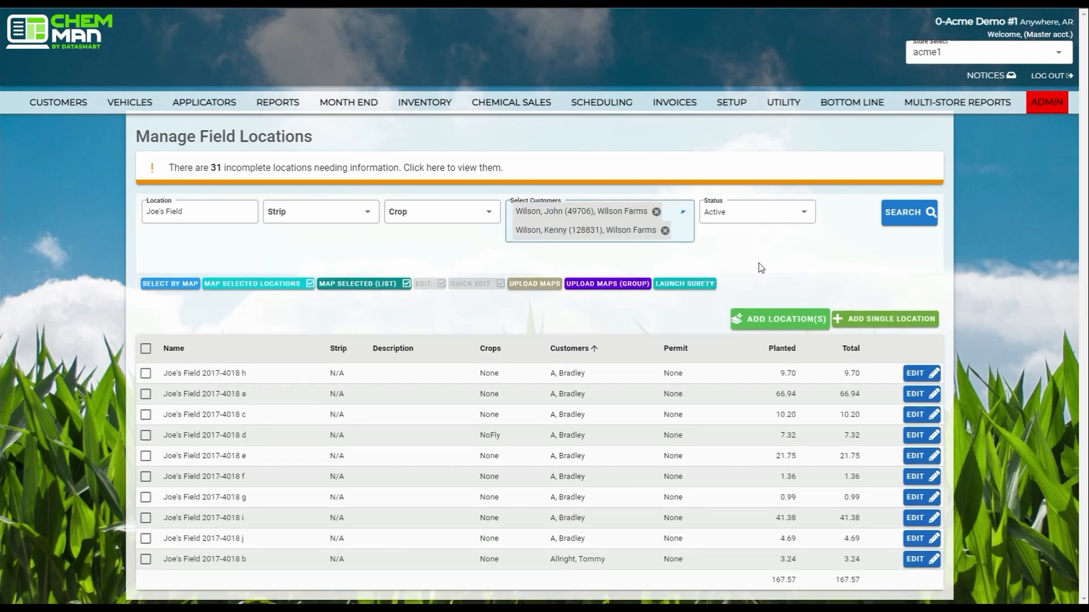
{"action": "left_click", "coordinate": [904, 215]}
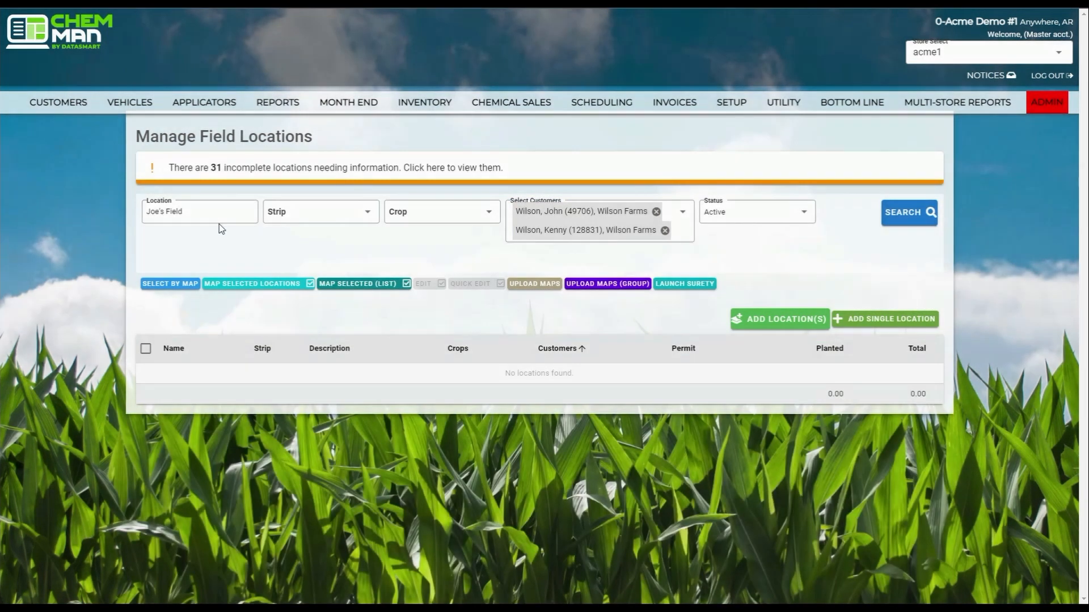
Clear the location name filter, rerun the search for the two Wilson Farms customers, and review which customers share each location.
{"action": "triple_click", "coordinate": [214, 221]}
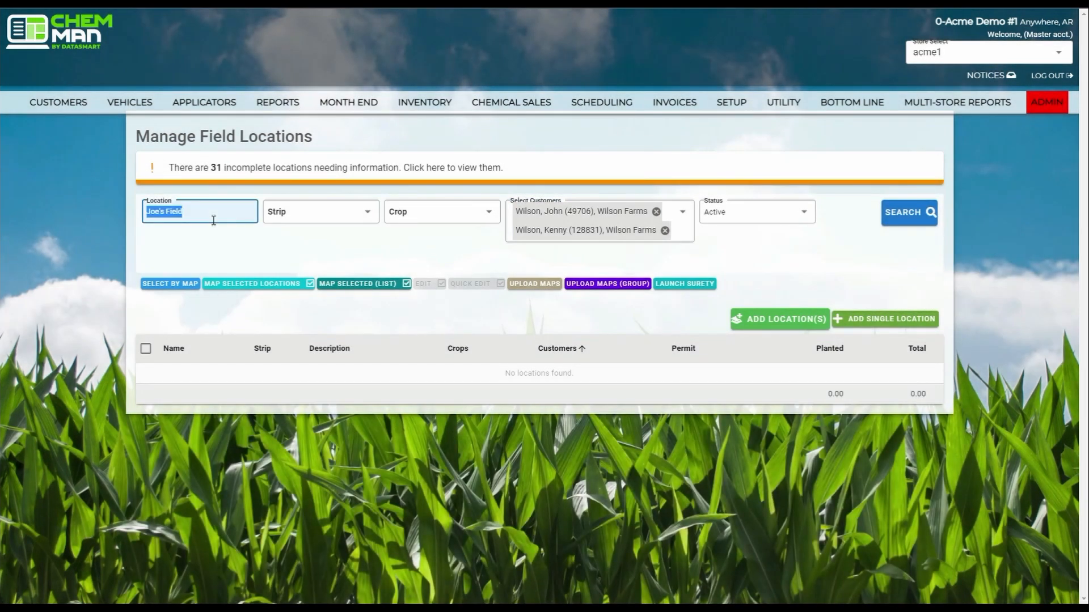
{"action": "key", "text": "BackSpace"}
{"action": "key", "text": "Return"}
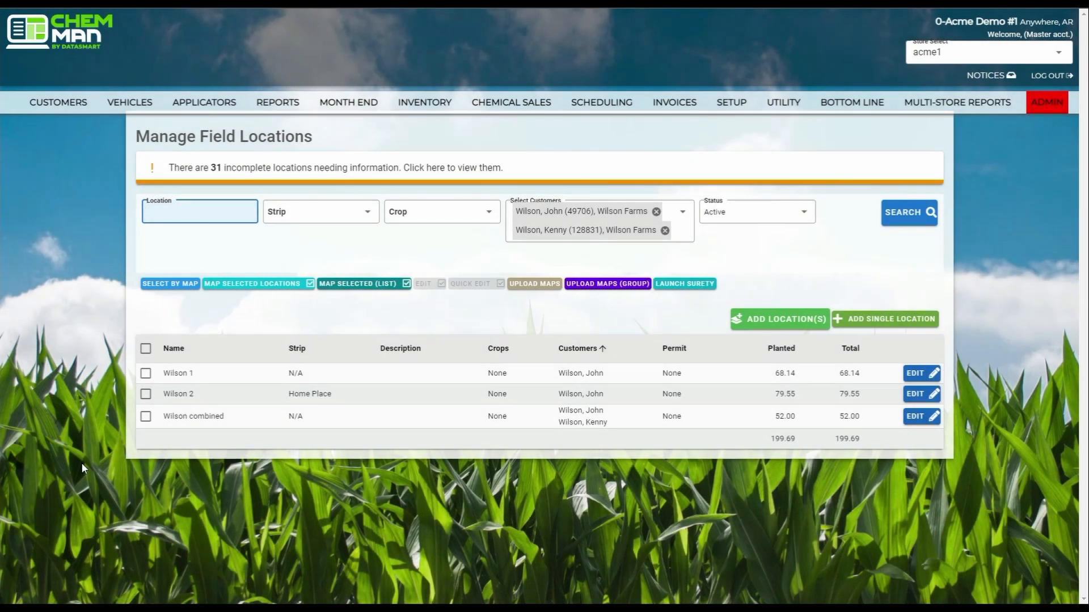
{"action": "left_click", "coordinate": [82, 464]}
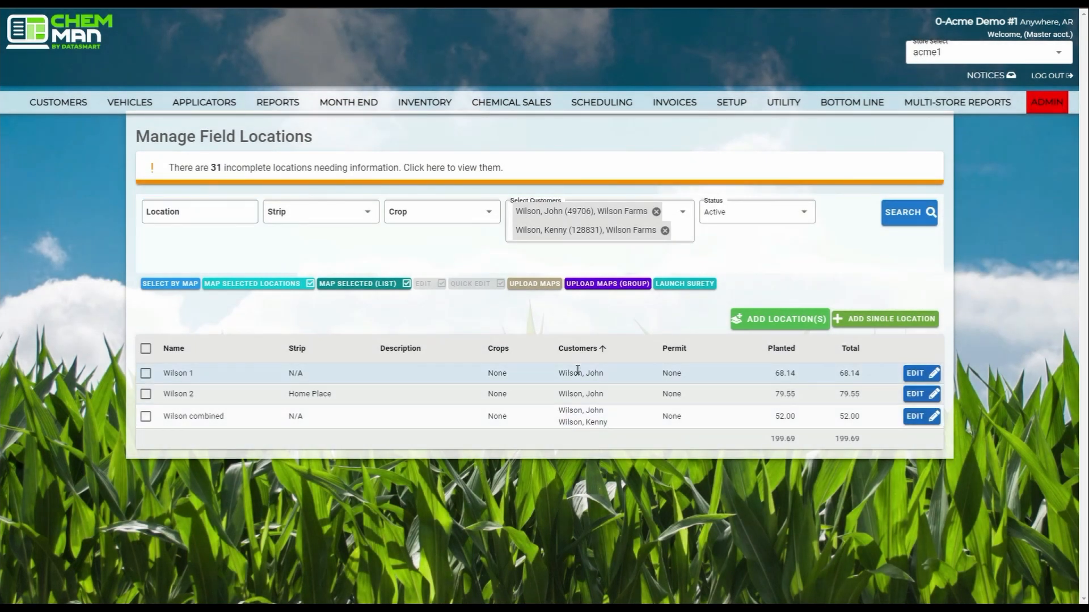
{"action": "left_click_drag", "start_coordinate": [613, 424], "coordinate": [609, 401]}
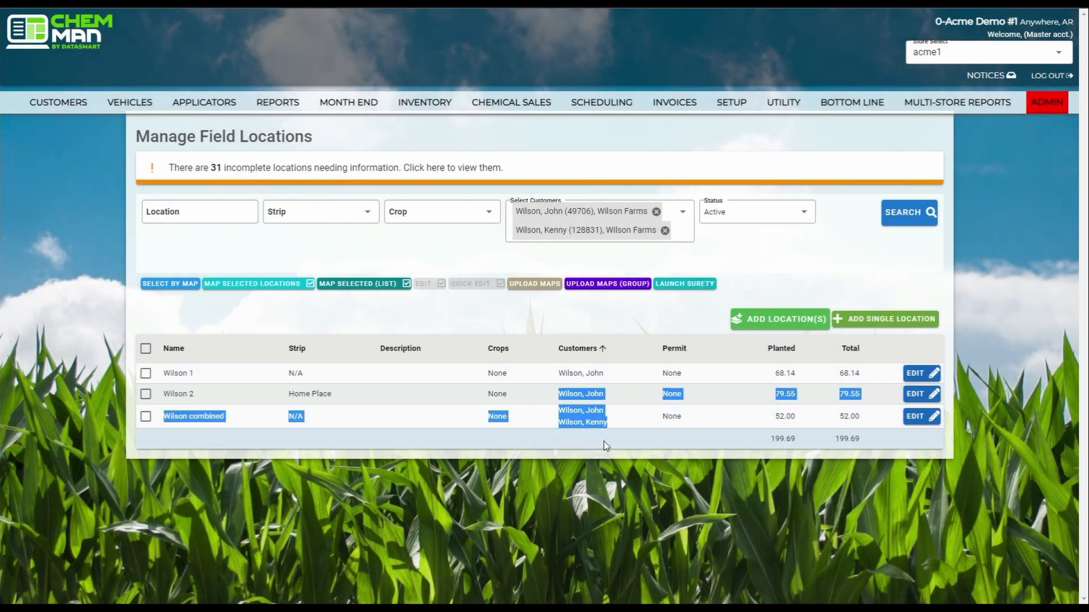
{"action": "left_click", "coordinate": [605, 443]}
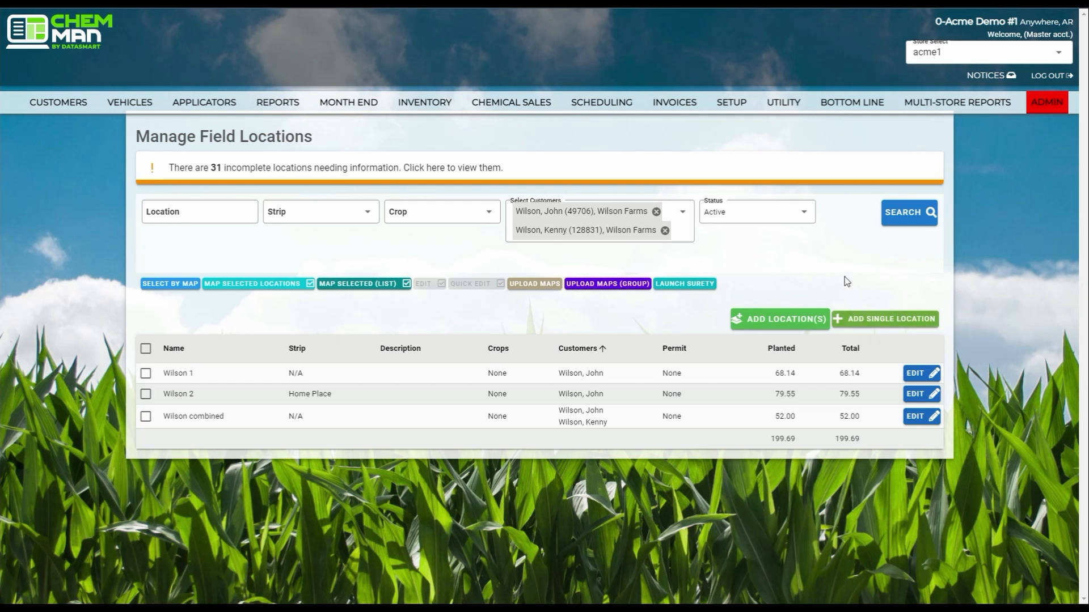
Open the map form for adding multiple field locations at once.
{"action": "left_click", "coordinate": [778, 319]}
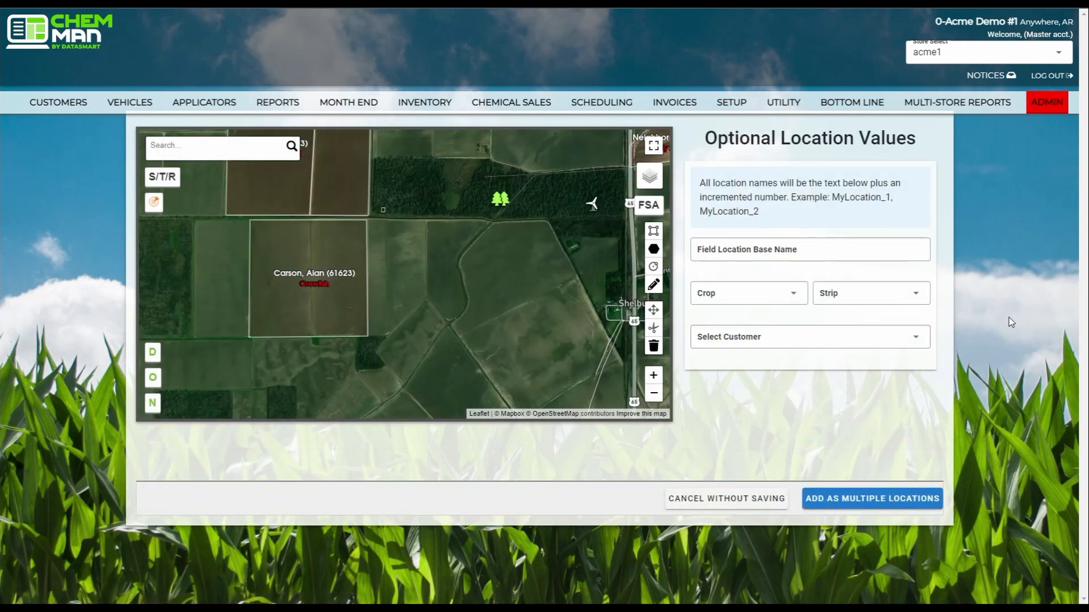